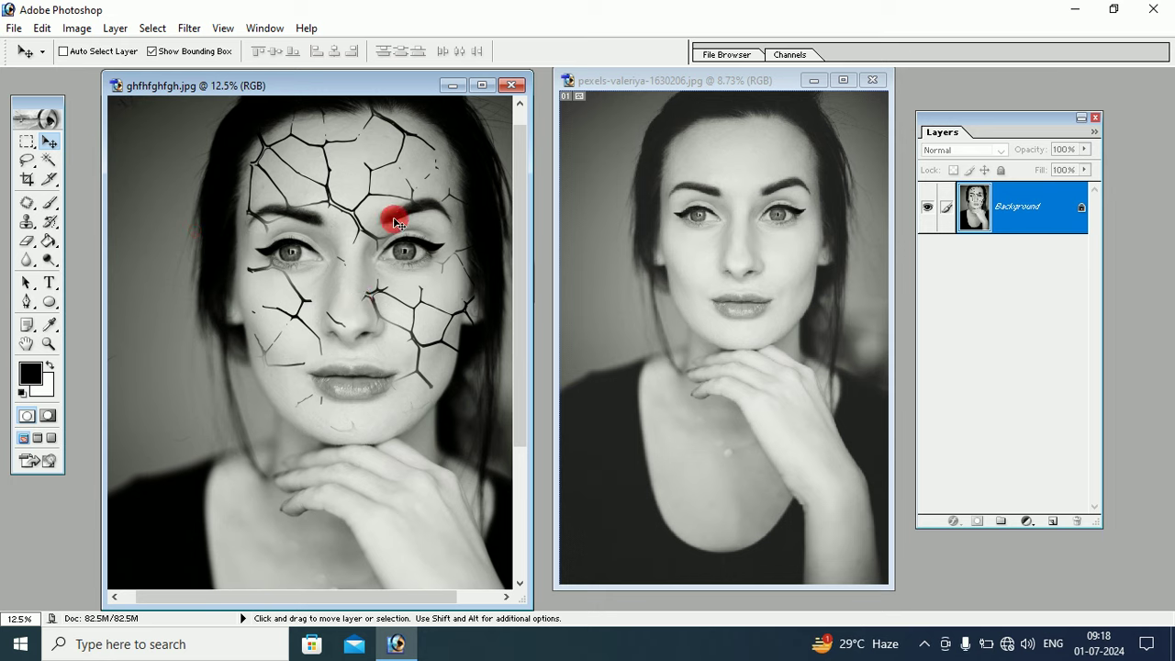
Close the ghfhfghgh.jpg example and widen the pexels-valeriya-1630206.jpg portrait window
click(511, 85)
drag(679, 80, 404, 91)
drag(619, 317, 674, 317)
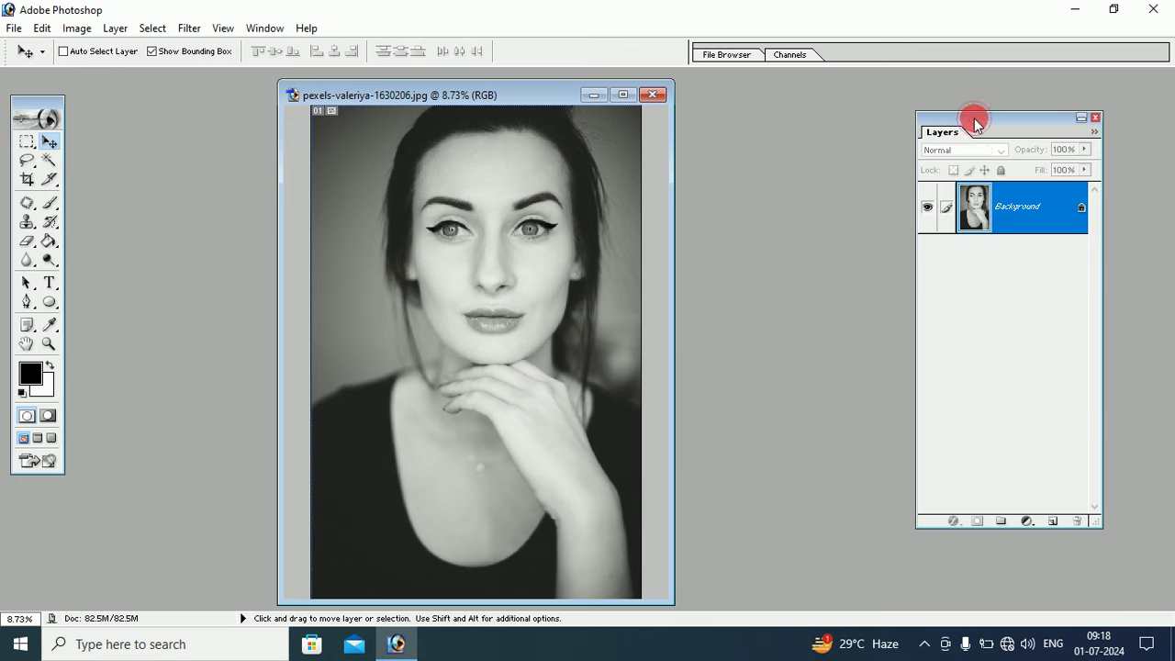
Convert the locked Background layer into an editable Layer 0
drag(976, 116, 855, 91)
drag(908, 190, 919, 191)
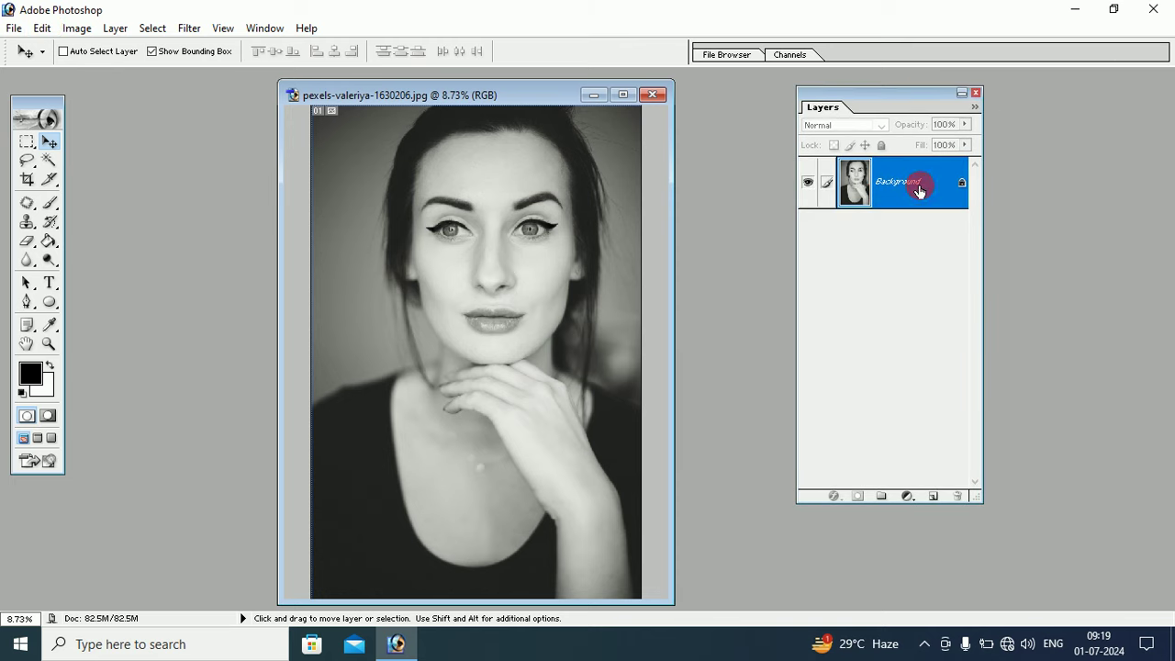
double_click(920, 191)
click(713, 292)
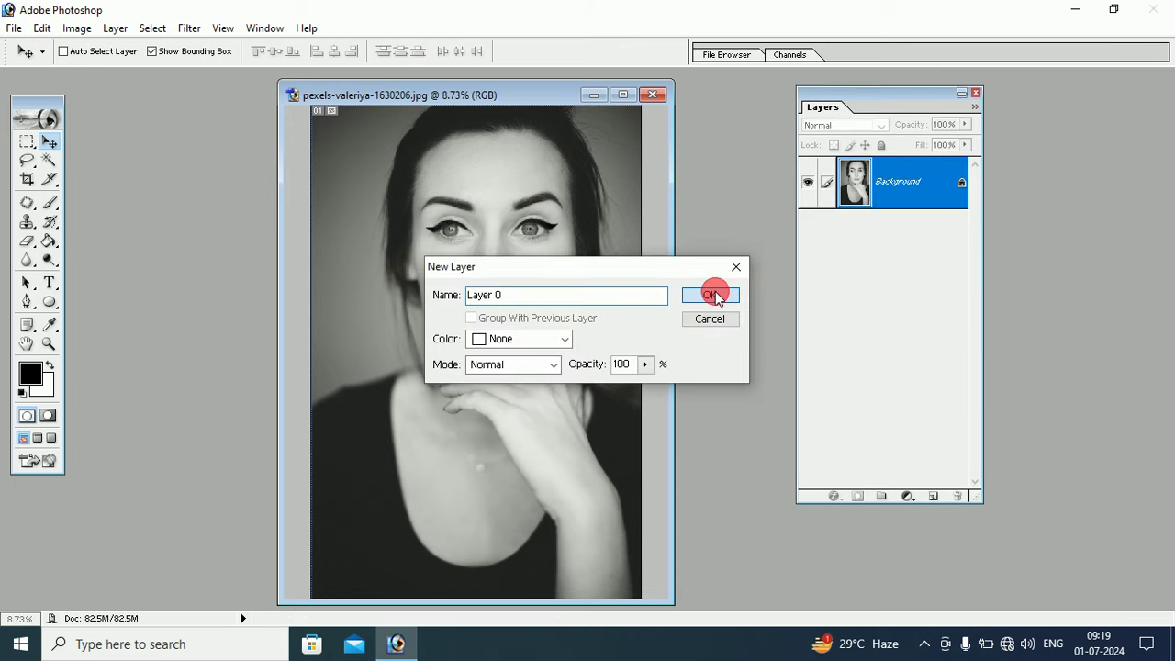
Fit the portrait on screen, zoom in on the face, maximize it, and auto-adjust contrast
mouse_move(961, 201)
mouse_down()
mouse_move(459, 182)
mouse_move(60, 338)
mouse_up()
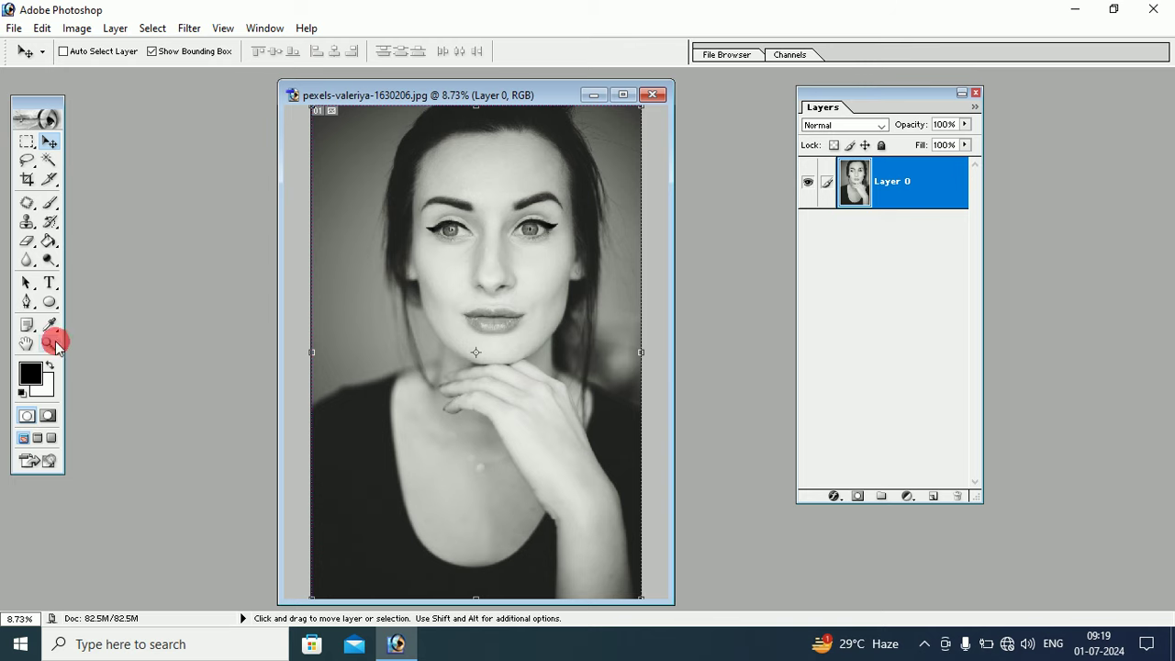
click(53, 342)
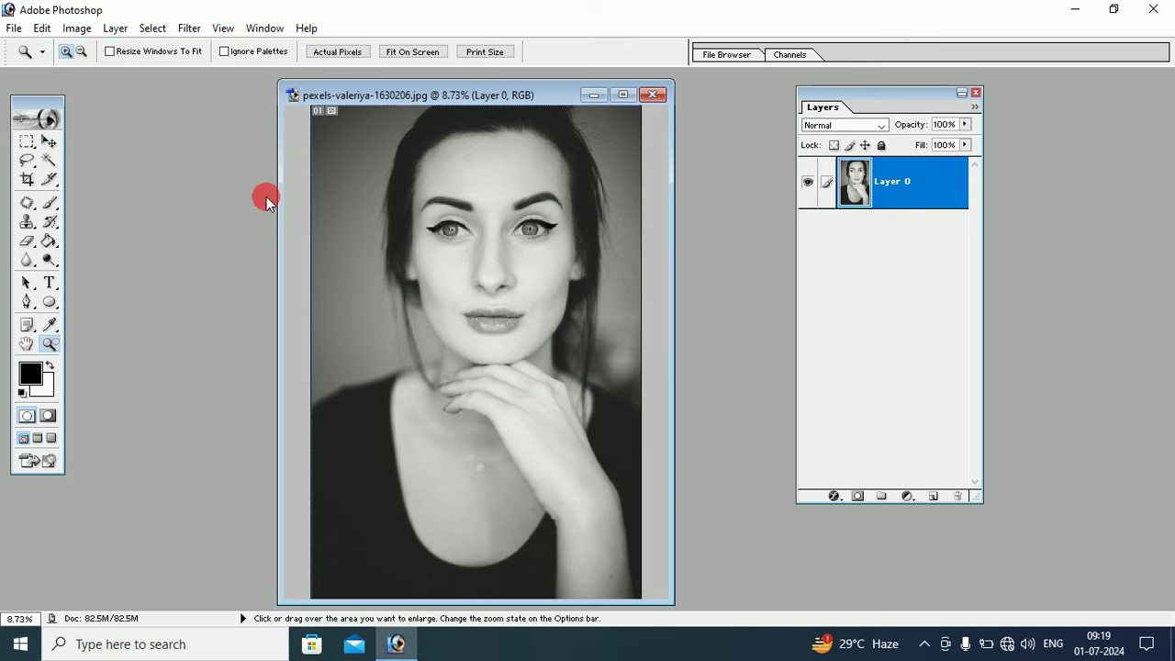
click(432, 52)
click(482, 252)
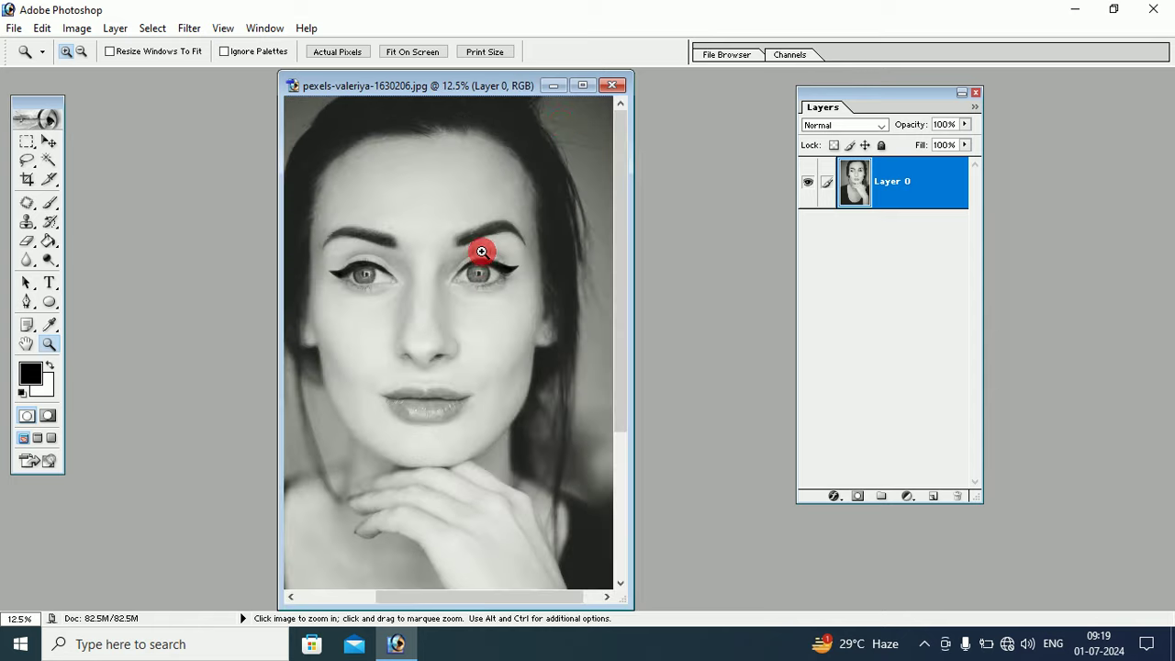
click(582, 84)
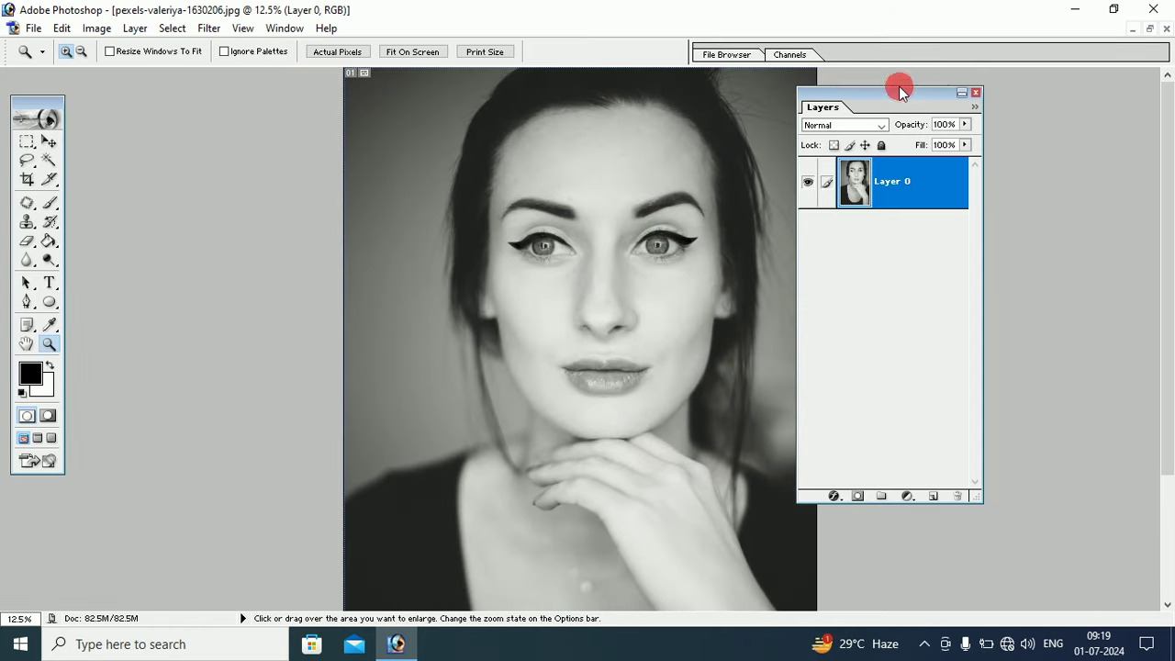
drag(900, 90, 965, 87)
key(ctrl+shift+l)
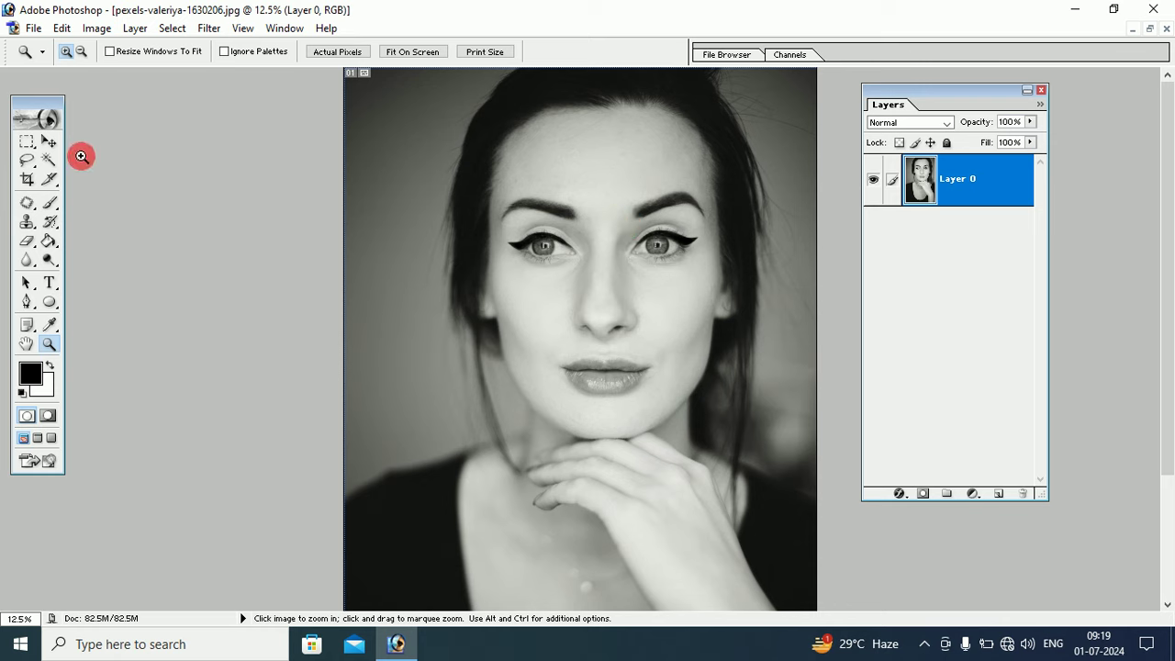
Open cracked_grunge_texture_background_2206.jpg as a second document
click(48, 147)
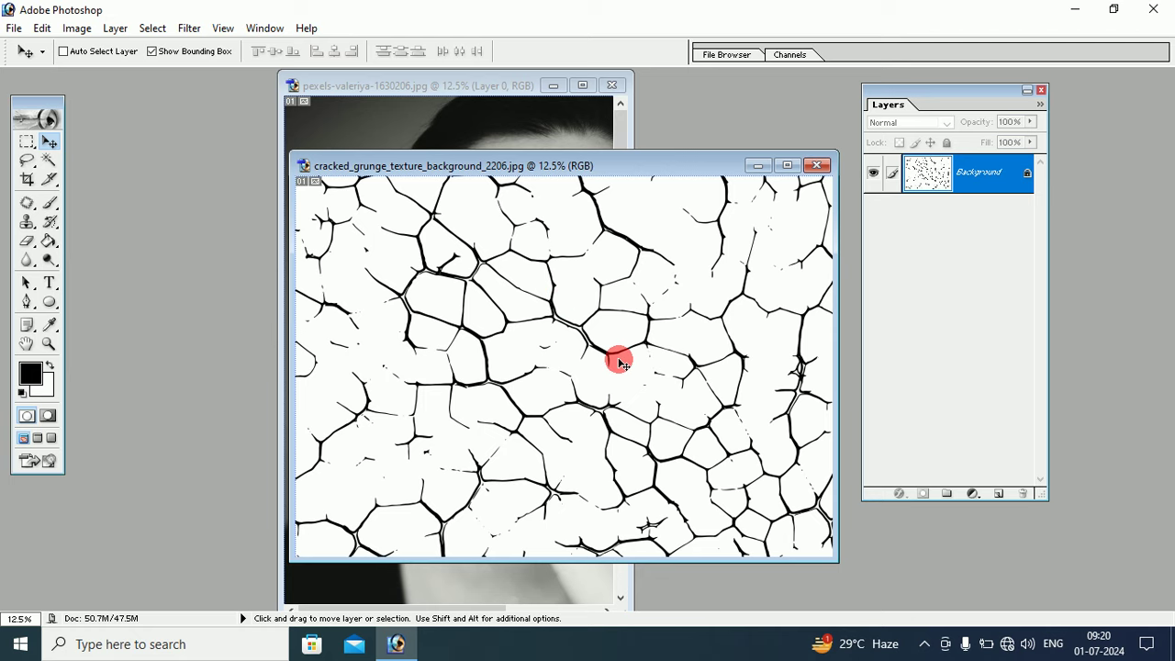
Bring the crack texture into the portrait as Layer 1 and shorten it to 94.4% height
drag(577, 174, 625, 253)
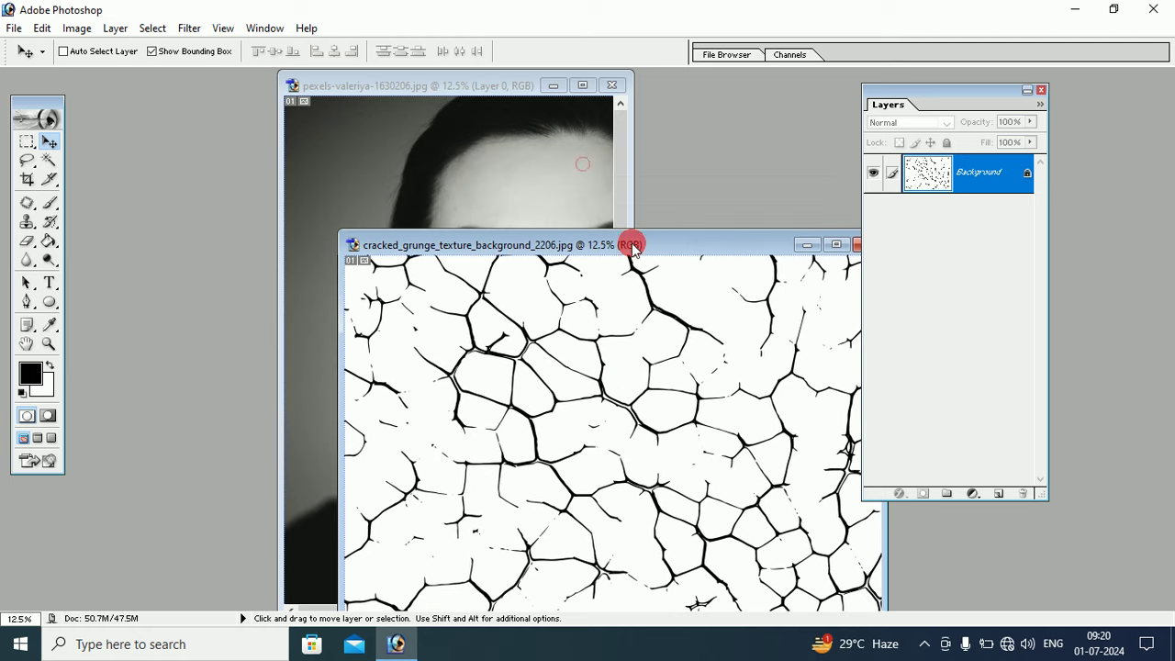
drag(545, 362, 440, 166)
click(582, 85)
key(ctrl+t)
drag(816, 260, 816, 261)
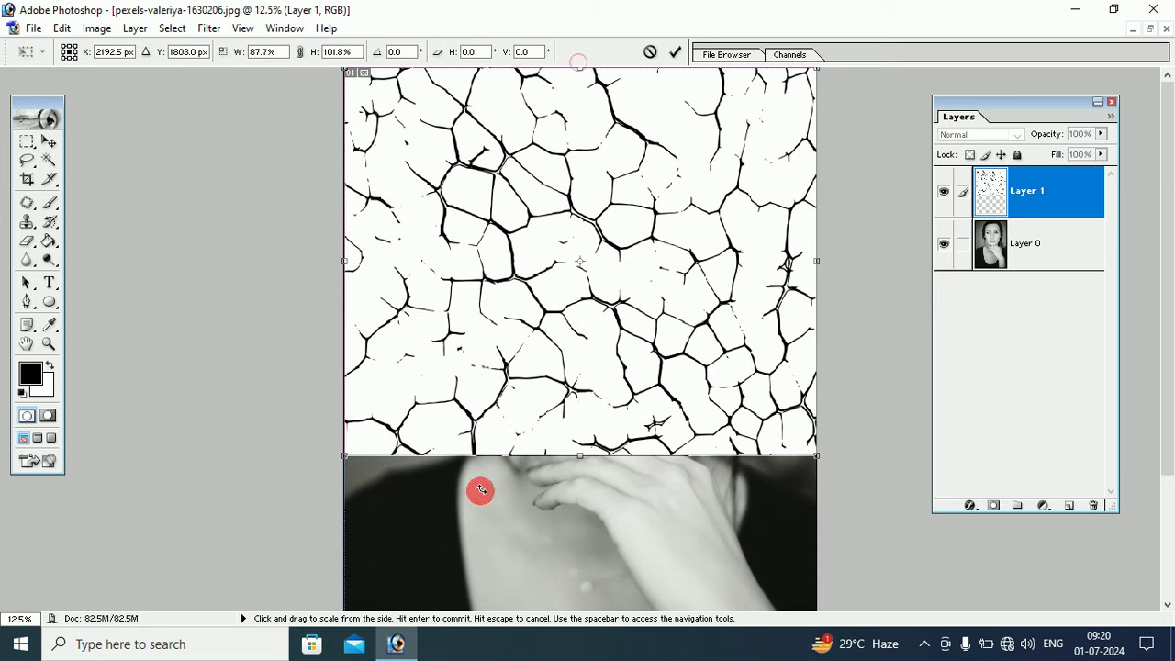
drag(579, 454, 579, 427)
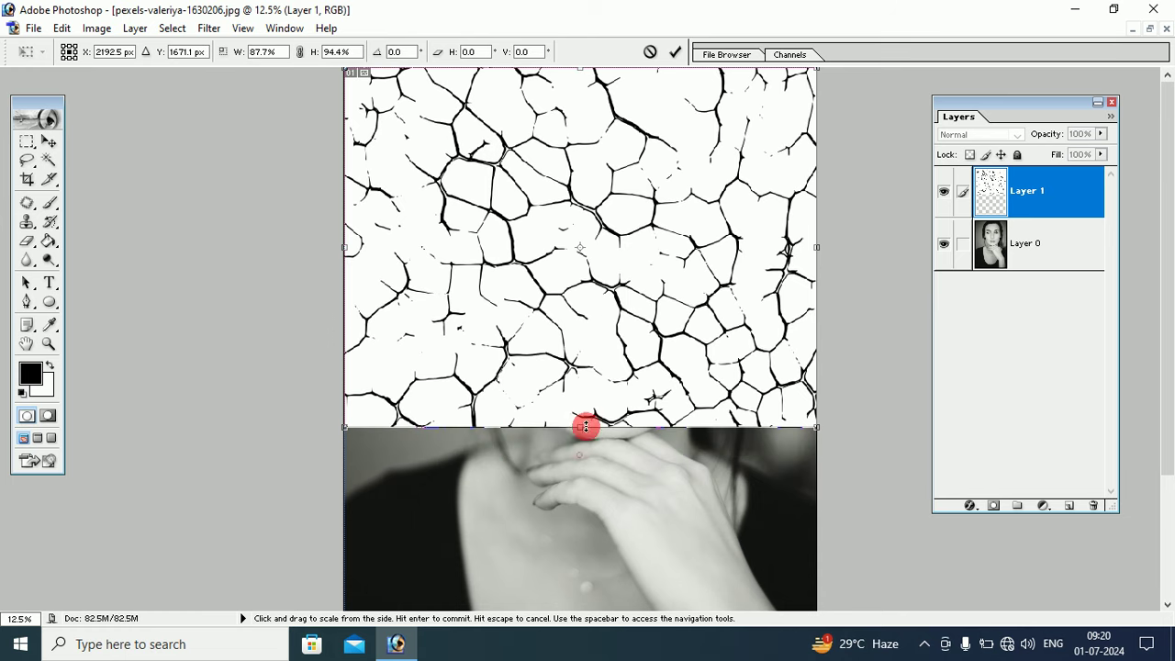
click(49, 141)
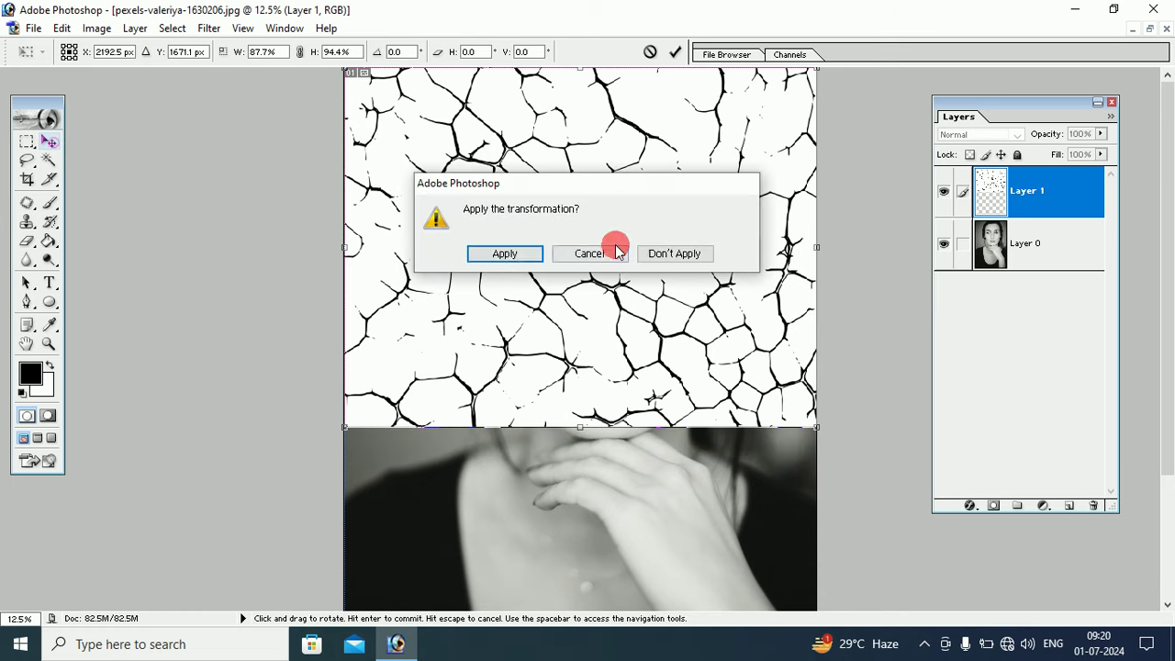
click(506, 253)
Try Overlay, then set Layer 1's blend mode to Multiply
drag(1010, 102, 978, 81)
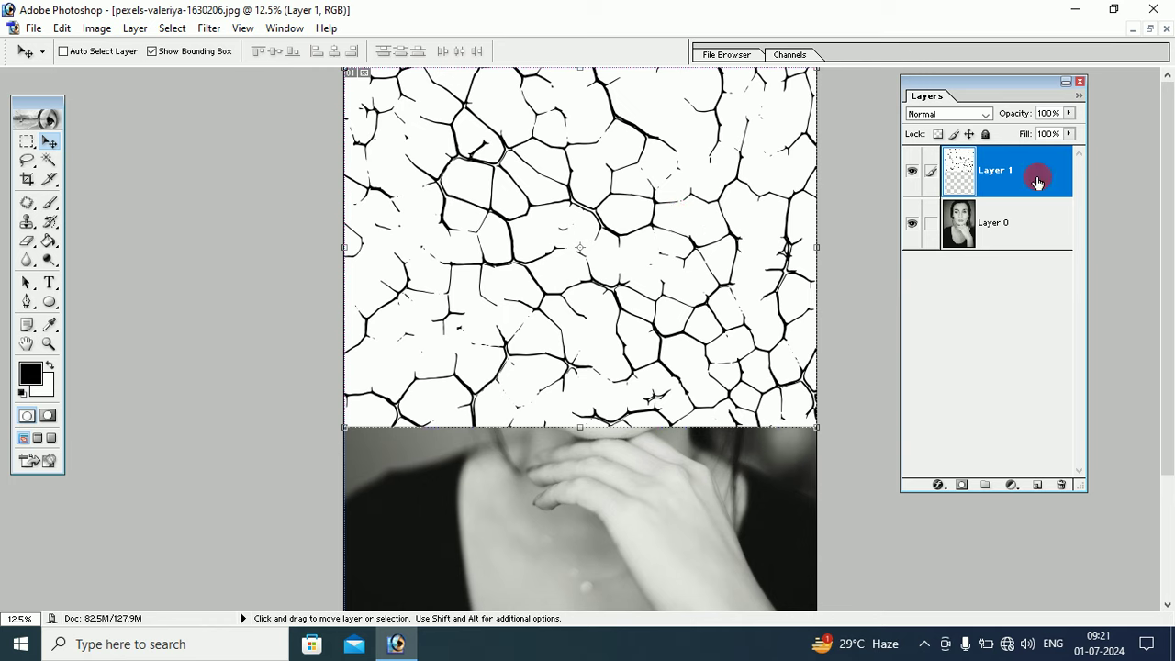
click(987, 115)
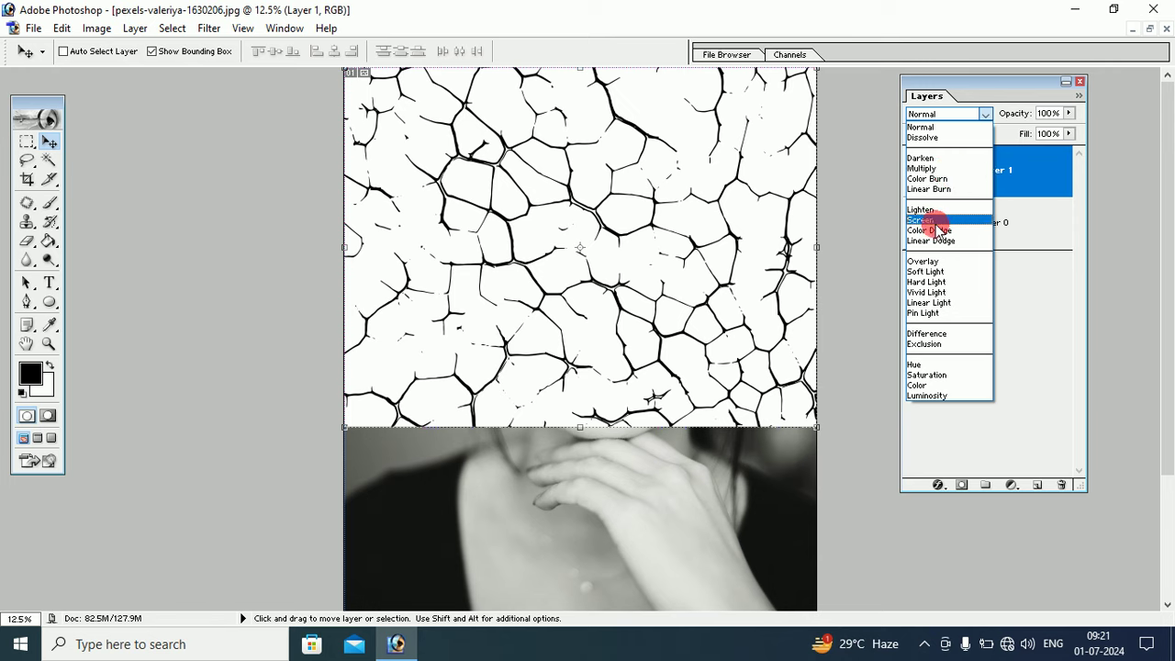
click(927, 262)
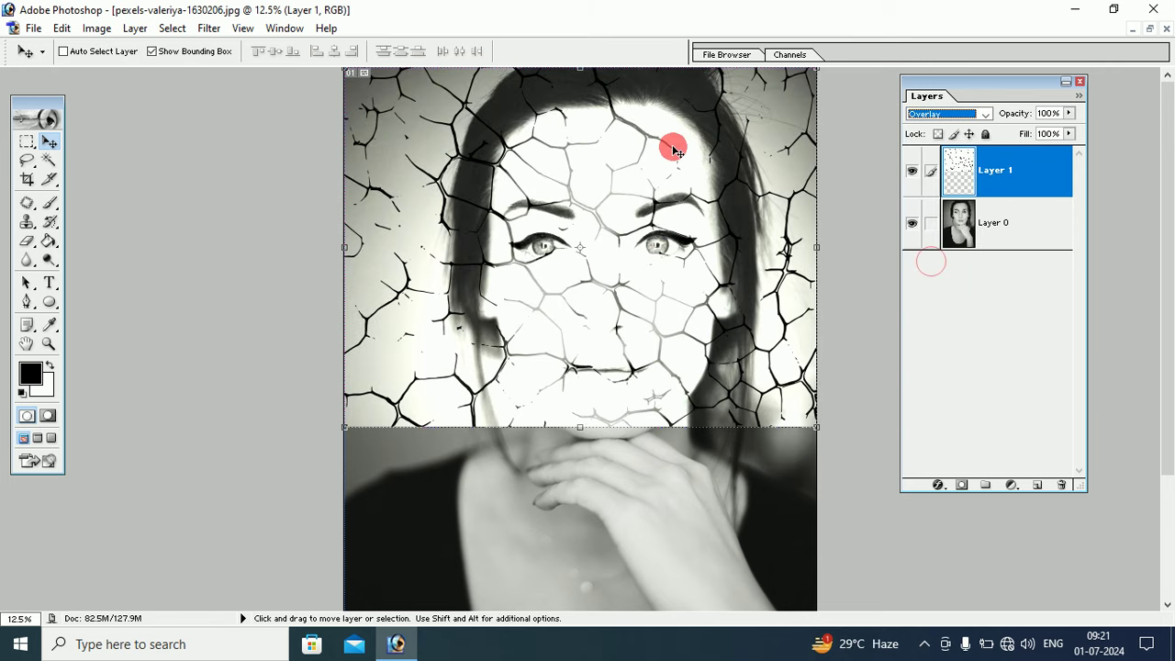
click(985, 114)
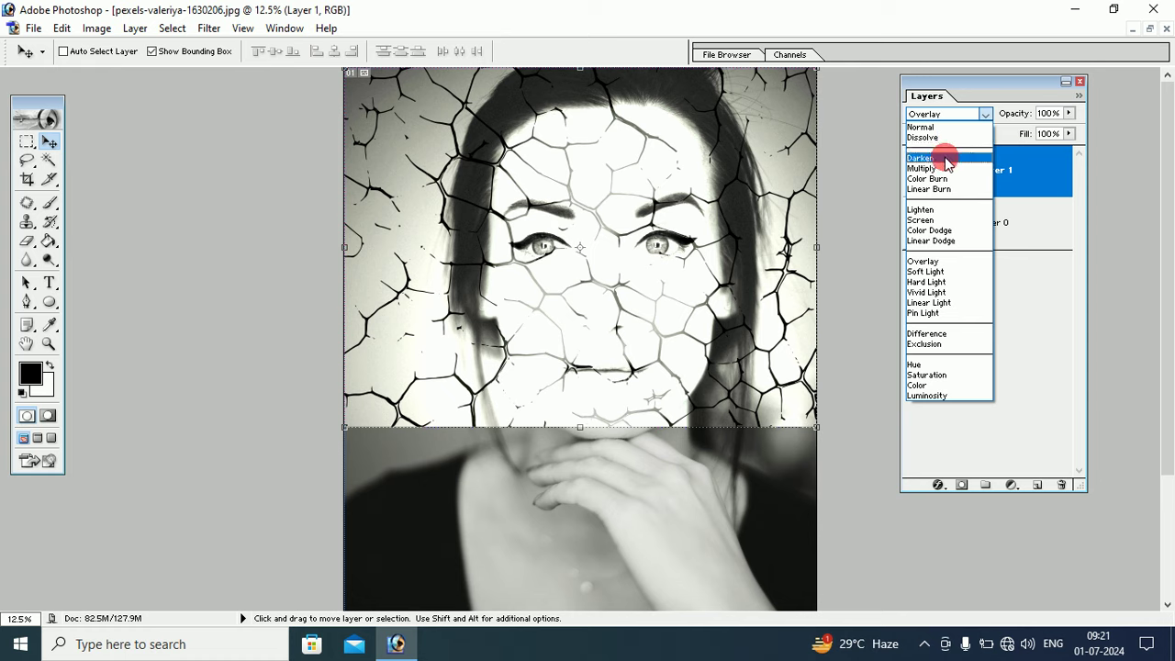
click(950, 168)
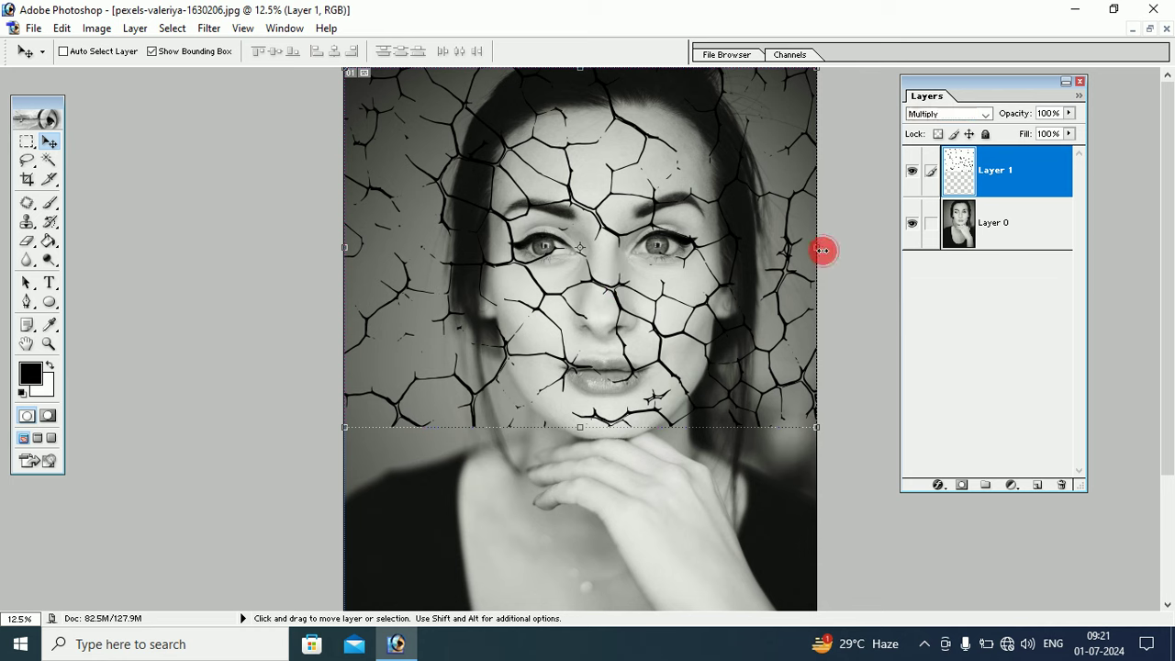
Narrow the crack layer from the right, add a layer mask, and brush out the left-side cracks
drag(822, 249, 737, 250)
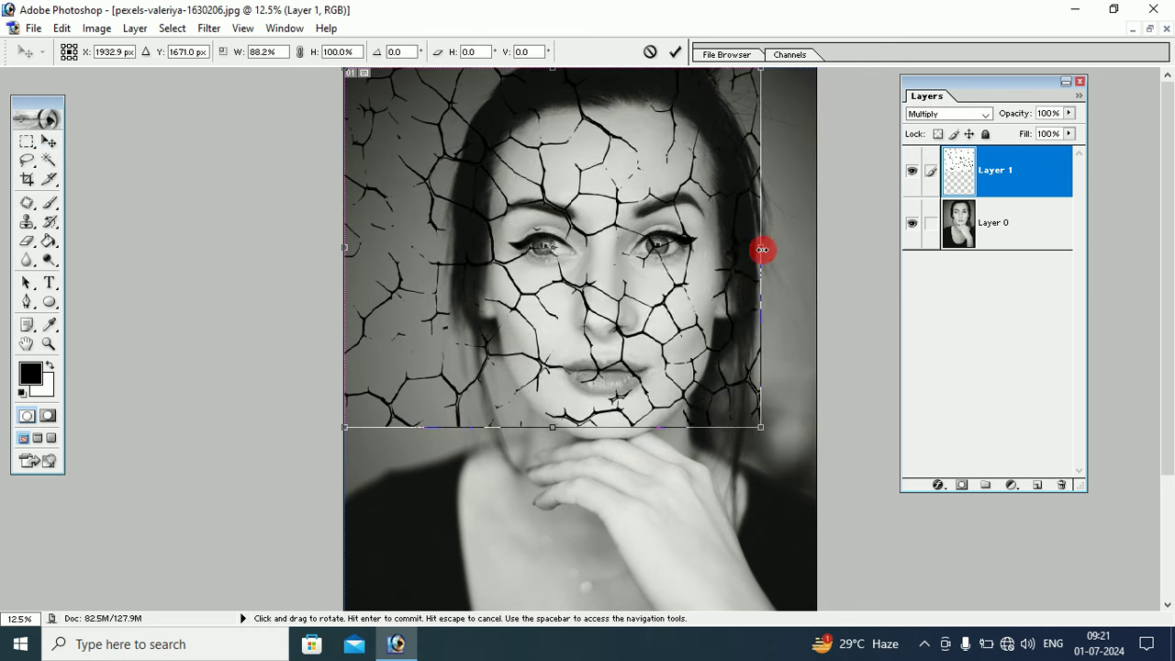
key(Return)
click(961, 485)
key(b)
mouse_move(385, 137)
mouse_down()
mouse_move(395, 367)
mouse_move(388, 175)
mouse_move(303, 195)
mouse_up()
Paint the mask black along the right hair edge and across the lips
mouse_move(708, 224)
mouse_down()
mouse_move(740, 192)
mouse_move(766, 226)
mouse_move(759, 342)
mouse_move(713, 419)
mouse_move(738, 283)
mouse_move(695, 427)
mouse_move(670, 450)
mouse_move(732, 353)
mouse_move(665, 374)
mouse_move(622, 280)
mouse_move(677, 230)
mouse_move(695, 241)
mouse_move(671, 233)
mouse_move(571, 258)
mouse_move(524, 244)
mouse_move(558, 238)
mouse_move(556, 249)
mouse_move(682, 189)
mouse_move(658, 214)
mouse_move(629, 343)
mouse_move(598, 344)
mouse_move(629, 333)
mouse_move(609, 328)
mouse_move(577, 337)
mouse_move(634, 341)
mouse_move(594, 380)
mouse_move(637, 368)
mouse_move(567, 373)
mouse_move(604, 363)
mouse_up()
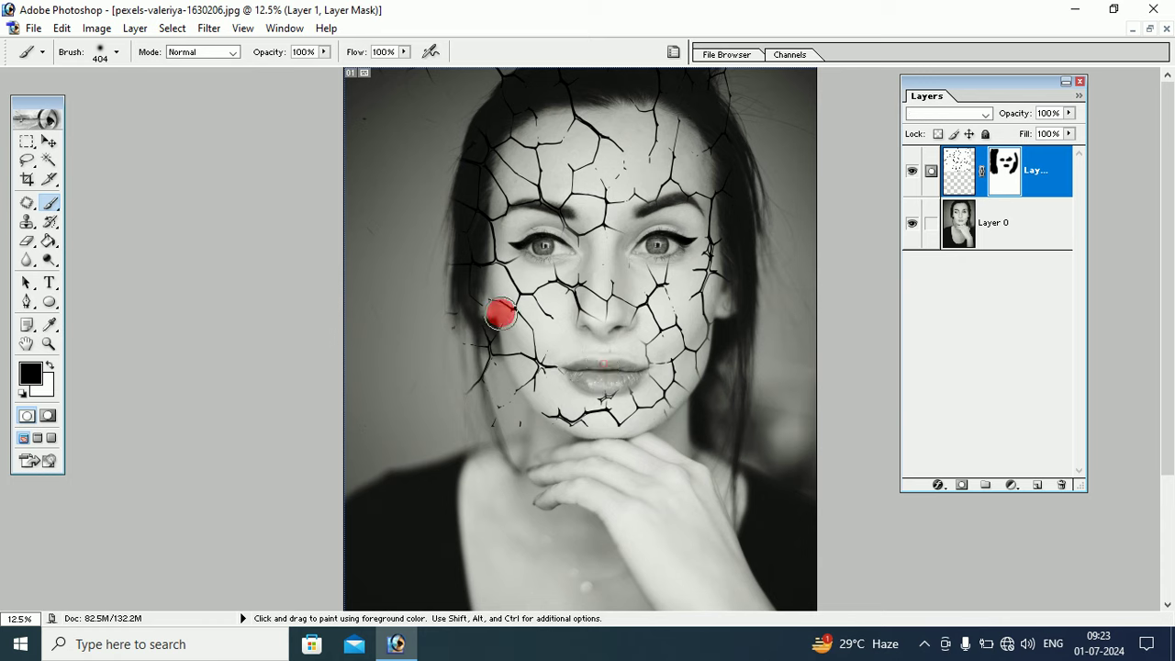
mouse_move(498, 315)
mouse_down()
mouse_move(525, 340)
mouse_move(630, 293)
mouse_move(578, 291)
mouse_move(559, 341)
mouse_move(480, 354)
mouse_move(462, 341)
mouse_move(475, 376)
mouse_move(475, 341)
mouse_move(493, 385)
mouse_move(486, 331)
mouse_move(512, 428)
mouse_move(446, 282)
mouse_move(446, 312)
mouse_move(465, 223)
mouse_move(483, 287)
mouse_move(467, 131)
mouse_move(532, 97)
mouse_move(494, 69)
mouse_move(642, 76)
mouse_move(637, 98)
mouse_move(685, 102)
mouse_move(744, 177)
mouse_move(742, 239)
mouse_move(770, 246)
mouse_move(776, 328)
mouse_up()
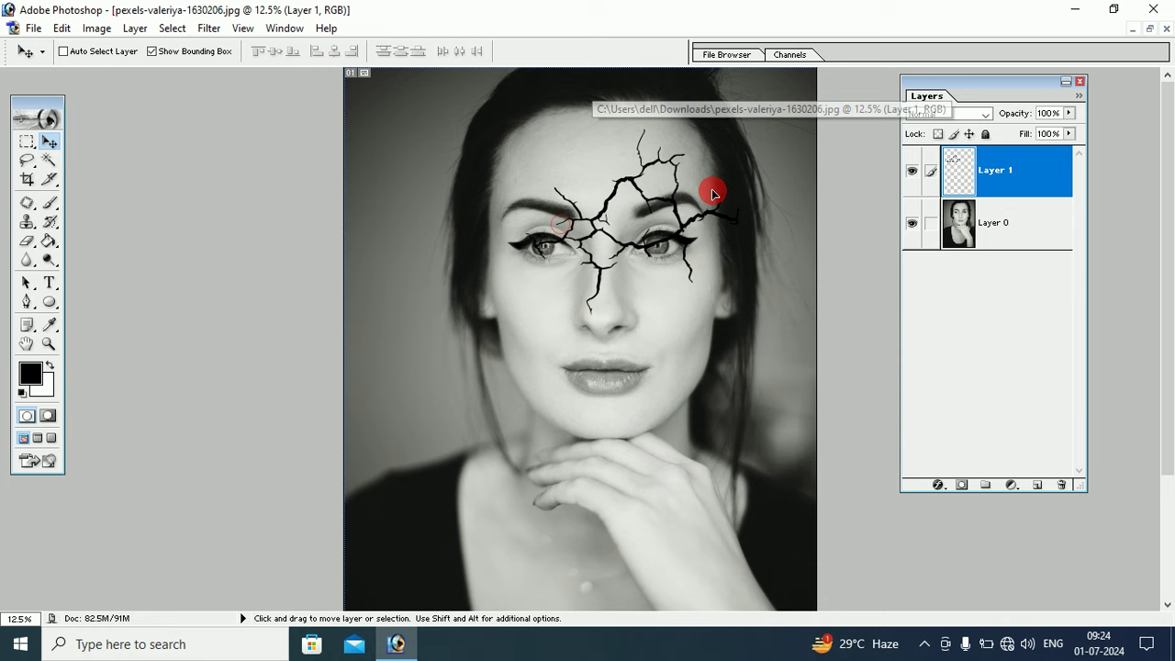
Move the crack layer up and left onto the forehead
drag(713, 189, 665, 153)
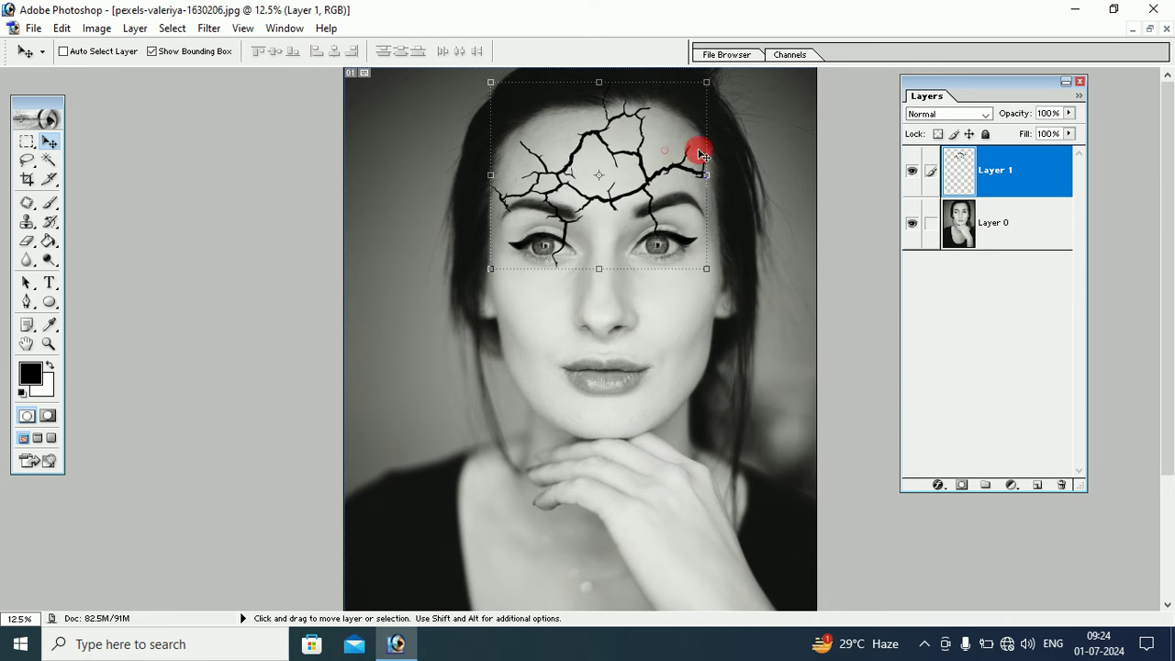
Scale the cracks to about 116% width, rotate them -15.1°, and position them across the forehead
drag(490, 76, 463, 75)
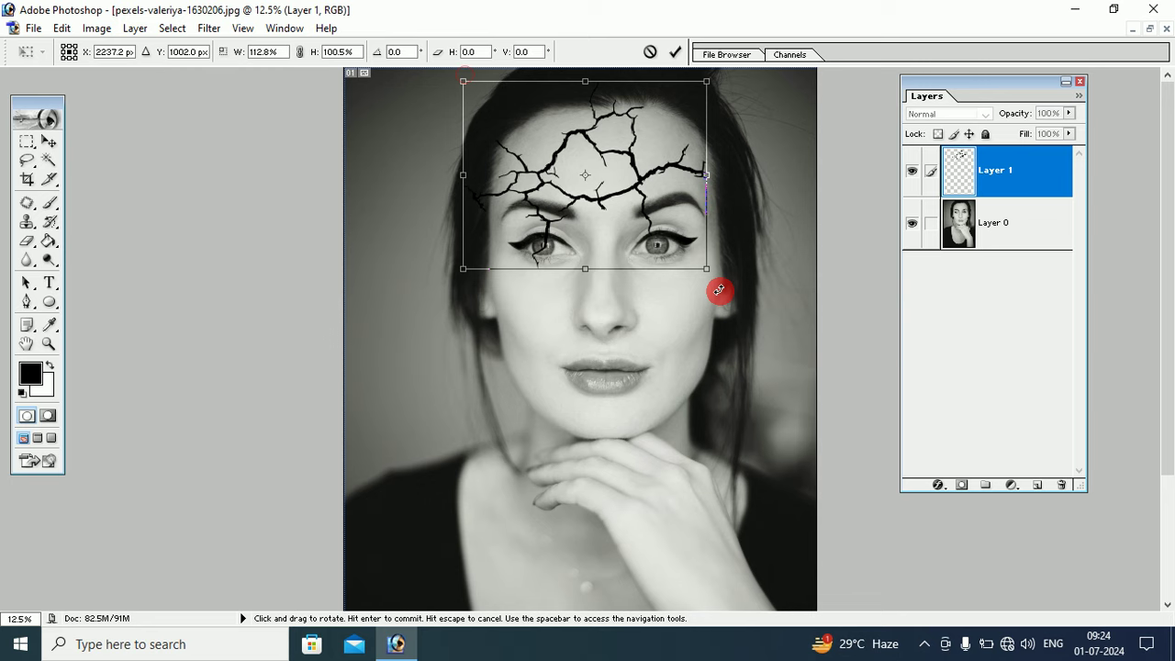
drag(722, 289, 742, 249)
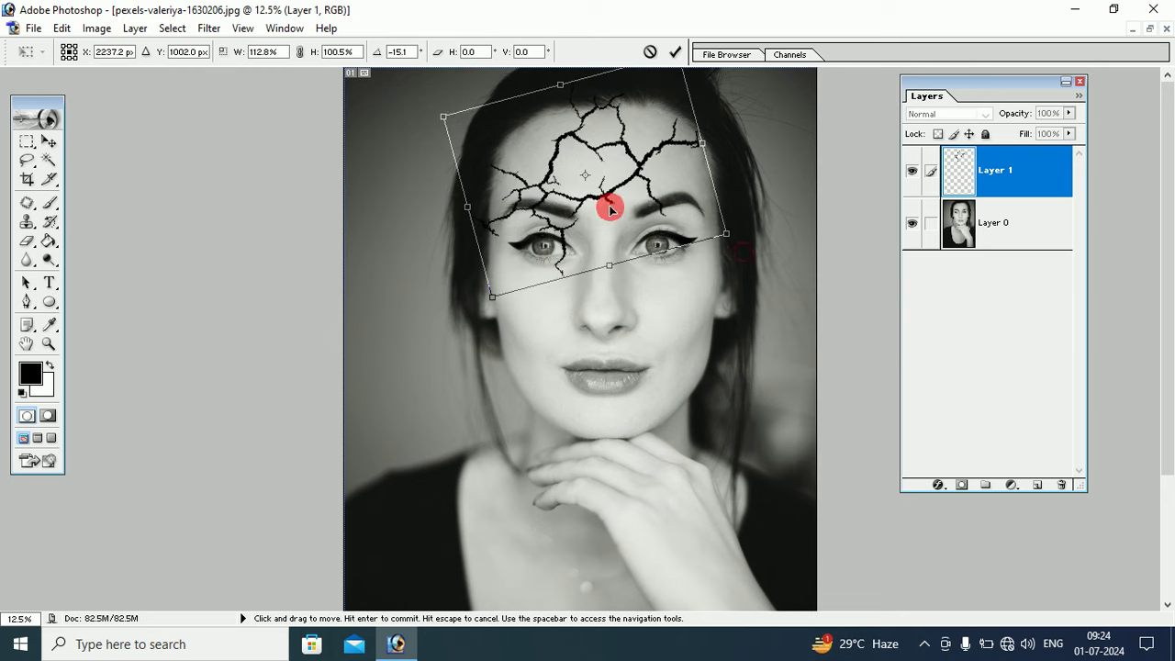
drag(444, 116, 432, 100)
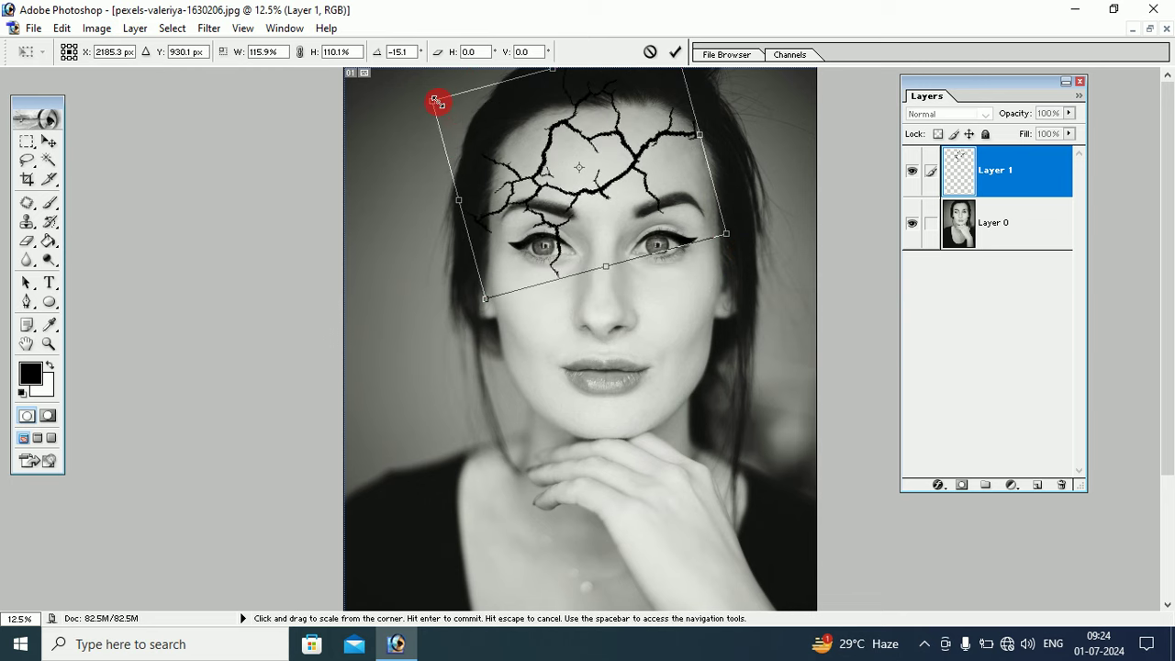
drag(598, 175, 644, 166)
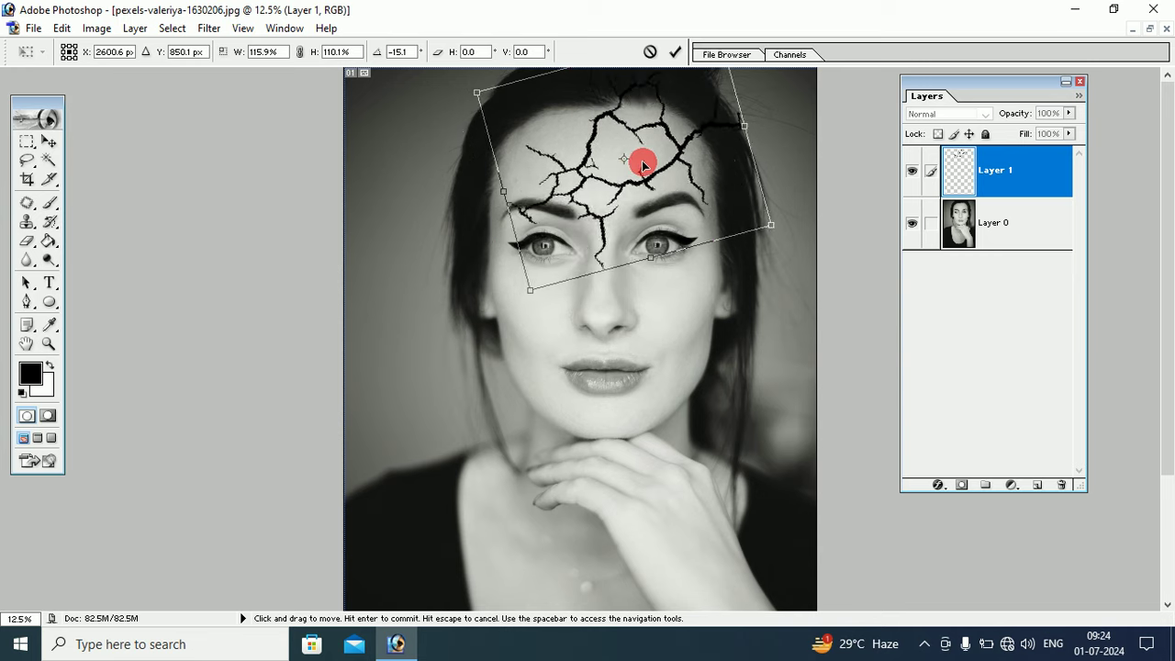
drag(643, 165, 624, 172)
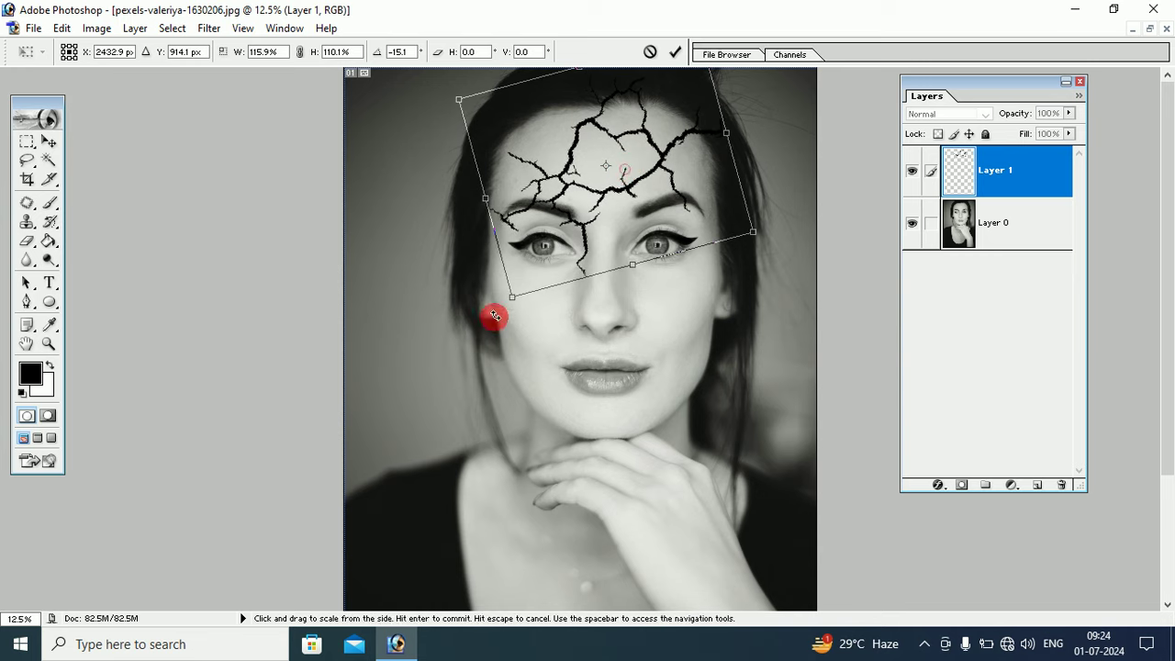
drag(513, 297, 499, 224)
key(Return)
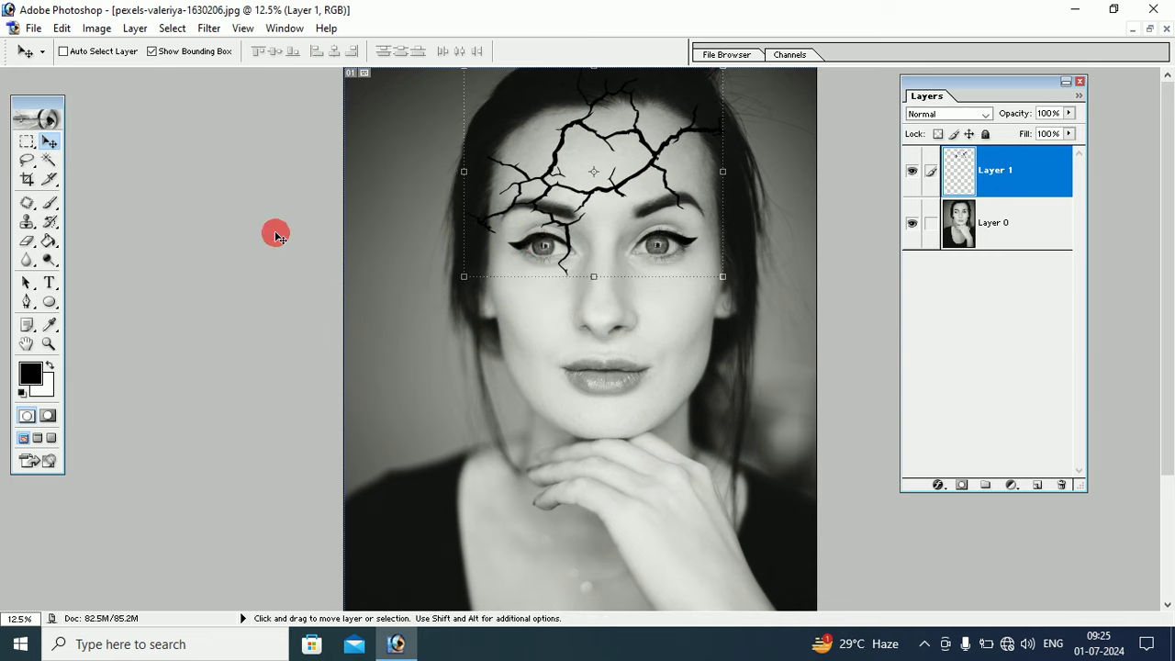
Erase the crack tips beside the left eye, over the right eyebrow, and between the brows
click(27, 240)
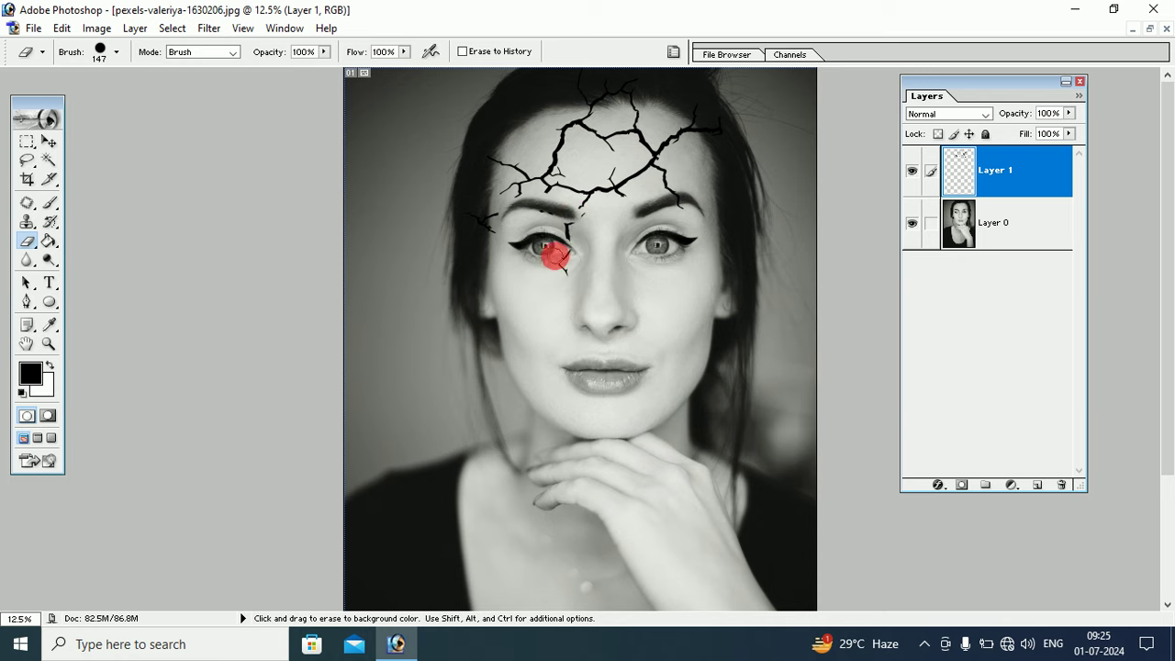
click(565, 255)
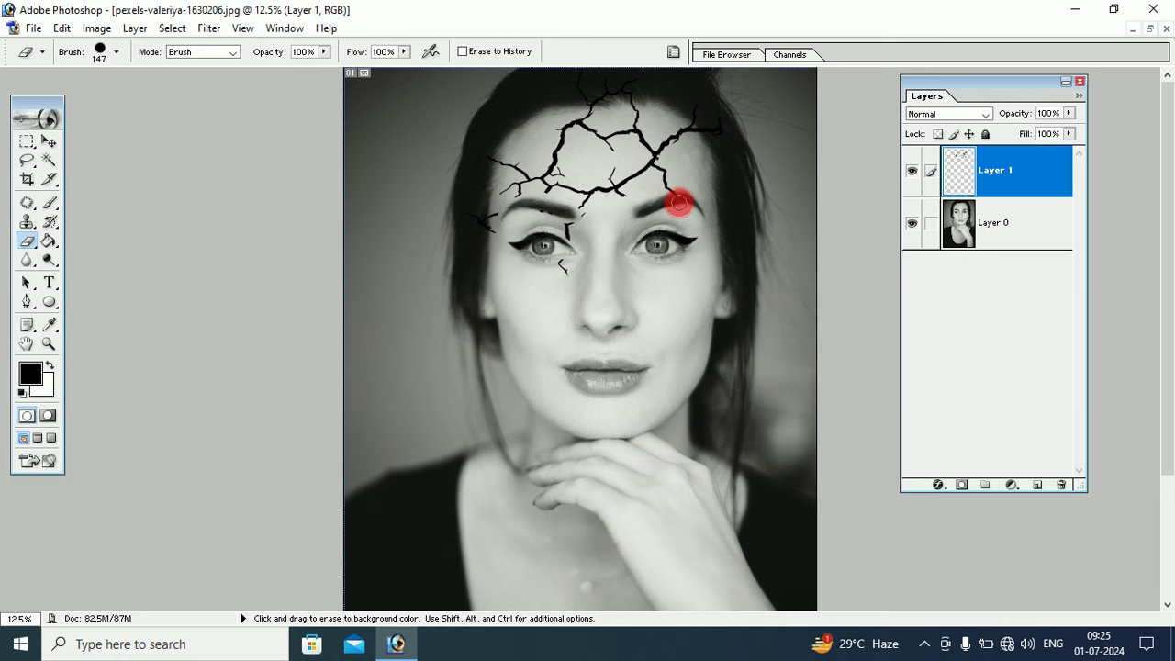
mouse_move(679, 203)
mouse_down()
mouse_move(676, 192)
mouse_move(661, 196)
mouse_up()
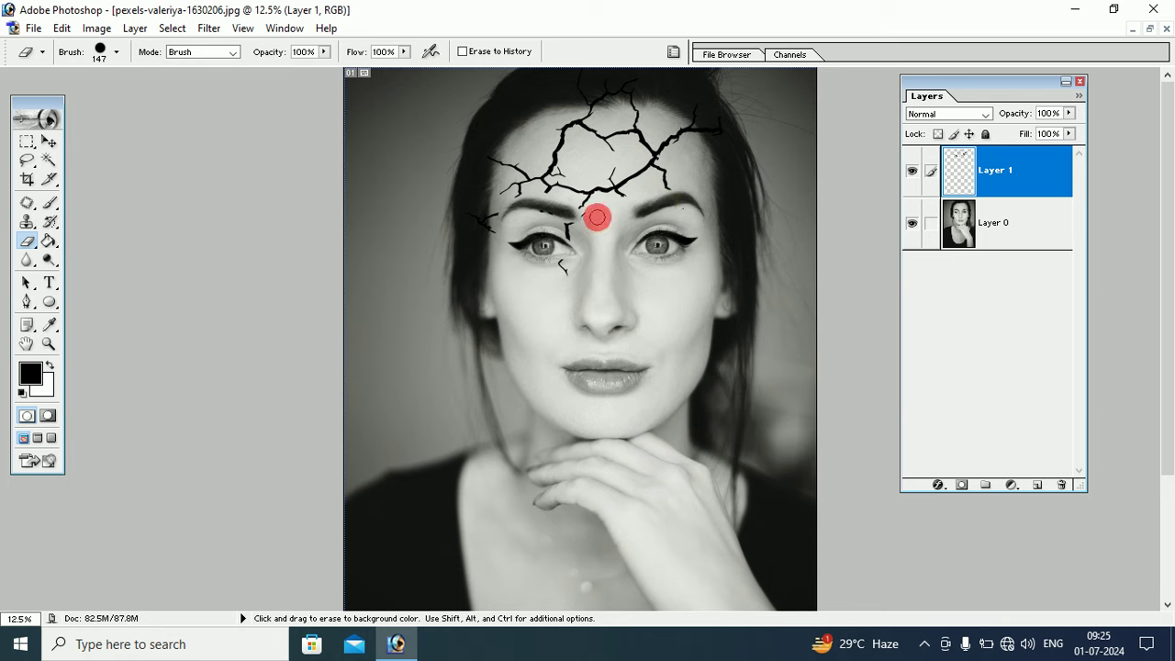
drag(588, 216, 649, 244)
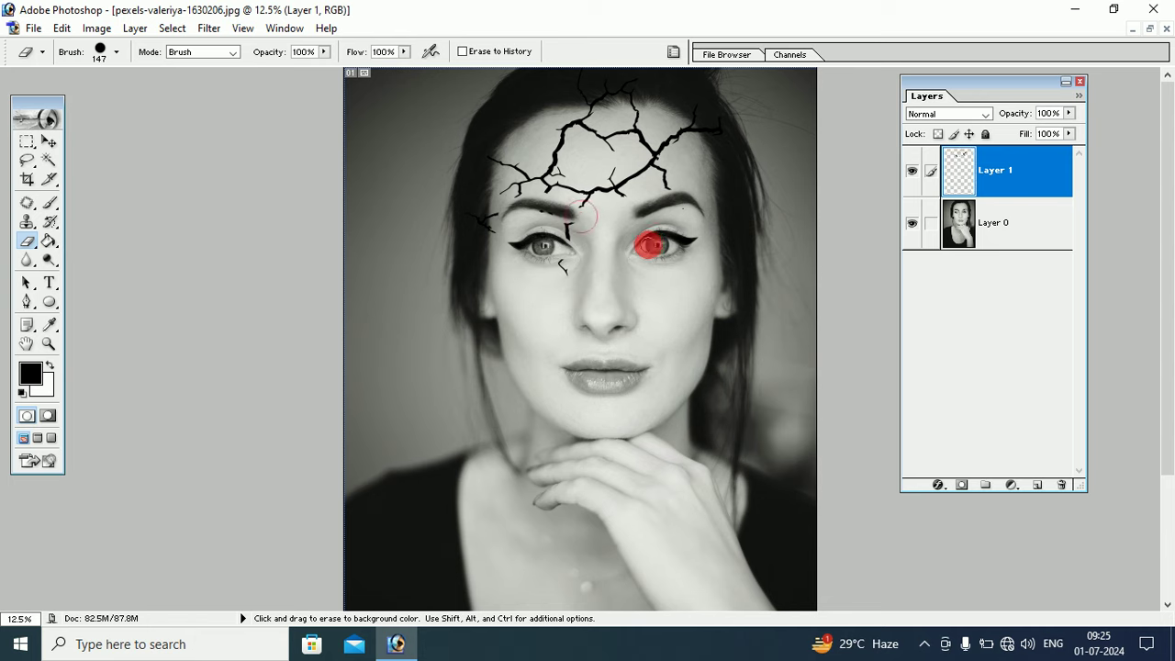
click(49, 140)
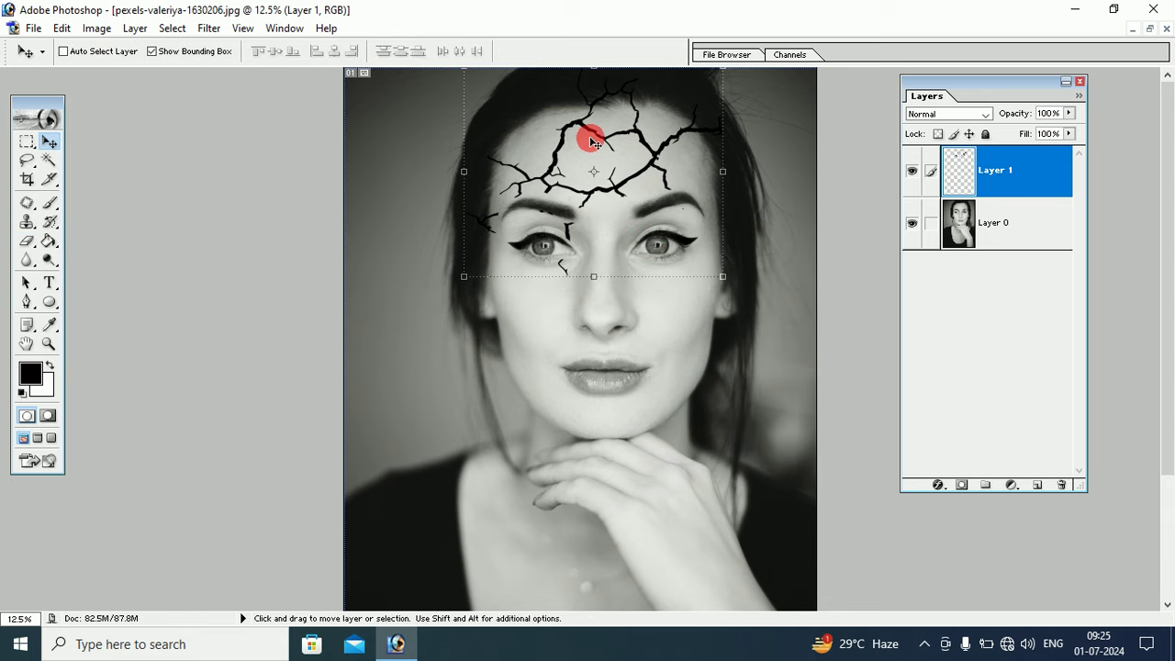
Alt-drag a copy of the forehead cracks down over the mouth and right cheek as Layer 1 copy
mouse_move(594, 142)
mouse_down()
mouse_move(579, 371)
mouse_move(467, 336)
mouse_move(632, 341)
mouse_move(641, 493)
mouse_move(664, 254)
mouse_move(695, 315)
mouse_move(655, 319)
mouse_up()
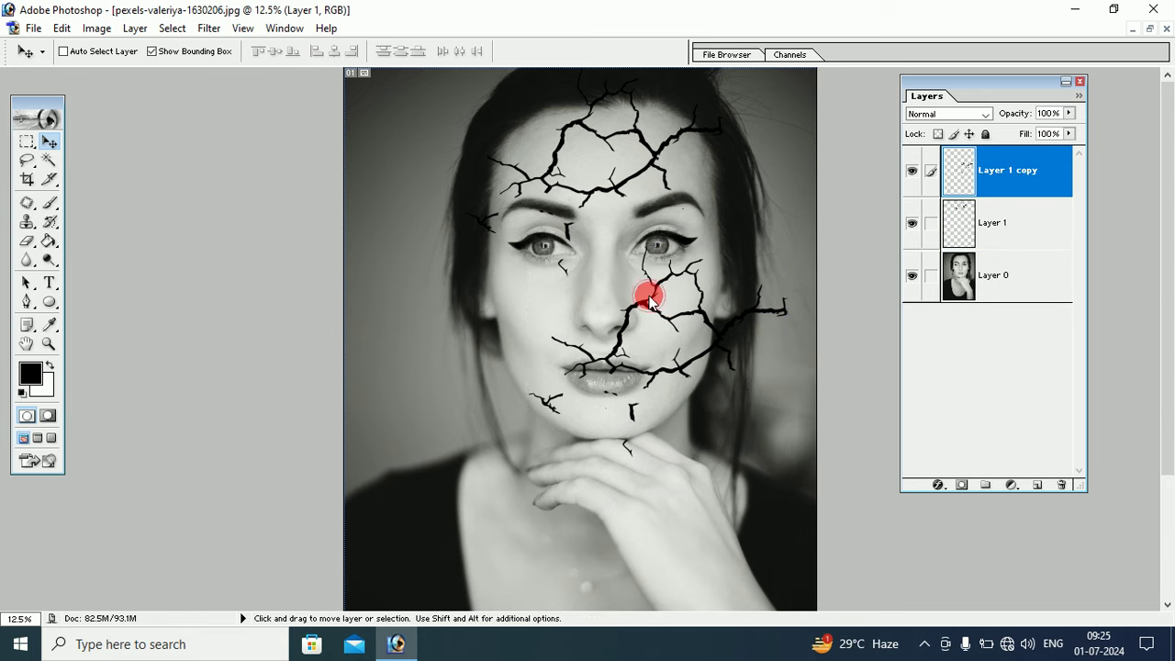
mouse_move(638, 303)
mouse_down()
mouse_move(663, 294)
mouse_move(650, 301)
mouse_up()
Scale the copied cracks to about 70% width, shift them onto the right cheek, and apply
key(ctrl+t)
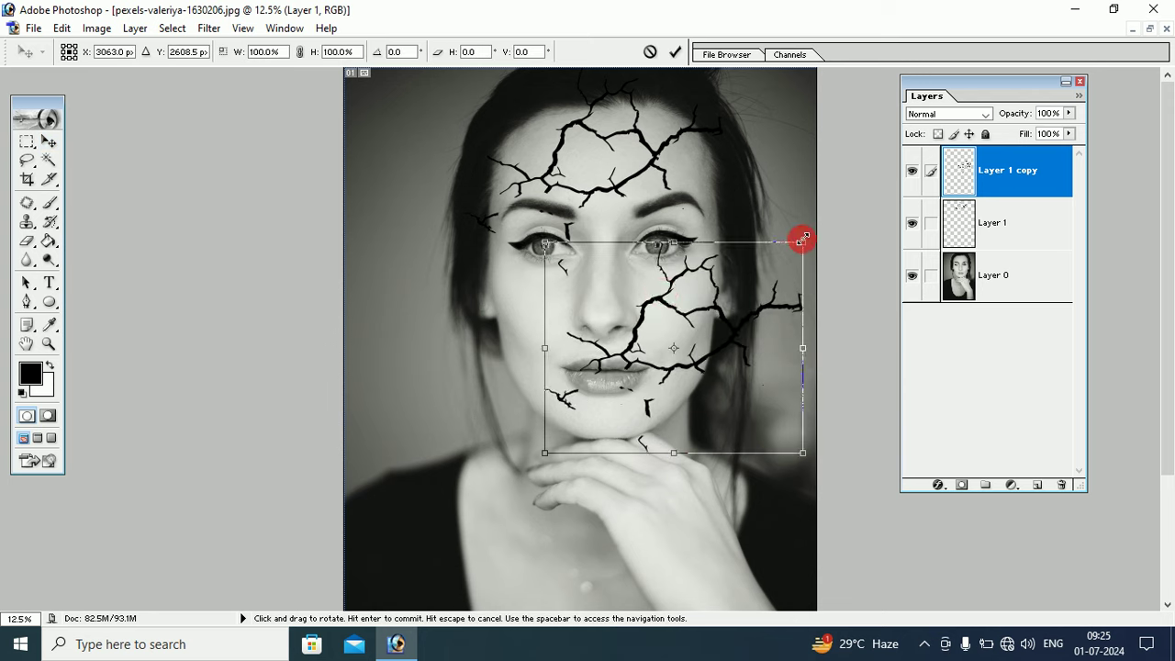
drag(761, 246, 724, 251)
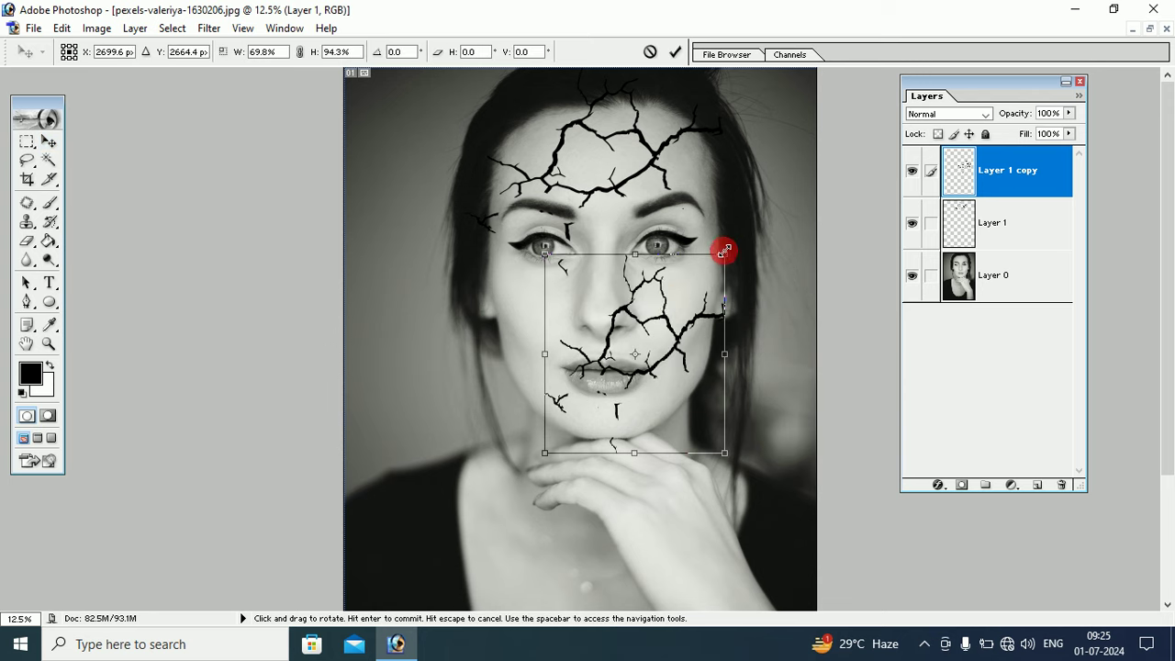
mouse_move(671, 302)
mouse_down()
mouse_move(688, 306)
mouse_move(680, 314)
mouse_move(680, 292)
mouse_up()
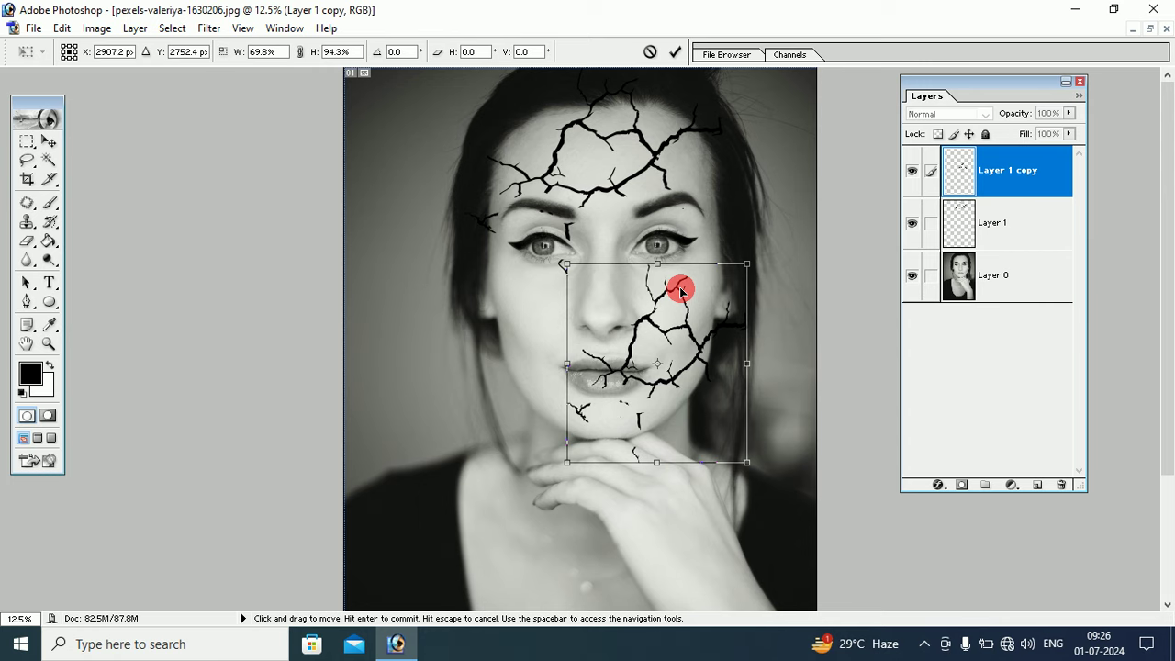
click(49, 143)
click(502, 252)
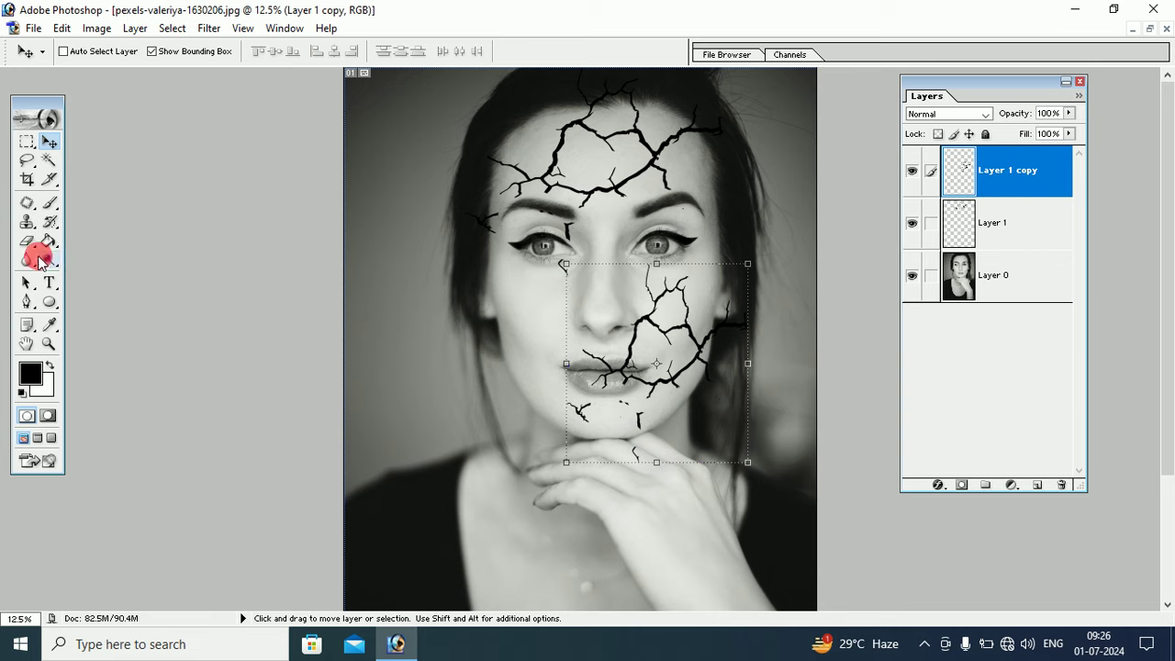
Erase the copied crack strokes from the upper lip, mouth and chin on Layer 1 copy
click(27, 242)
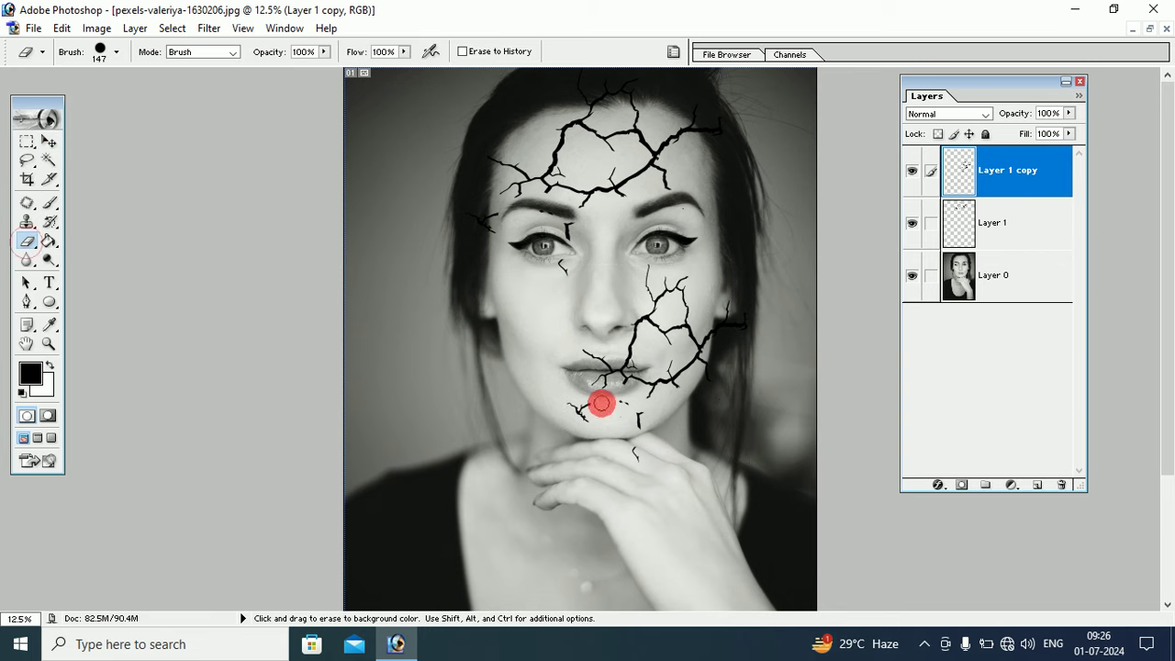
mouse_move(584, 341)
mouse_down()
mouse_move(635, 364)
mouse_move(632, 380)
mouse_move(578, 386)
mouse_move(623, 369)
mouse_up()
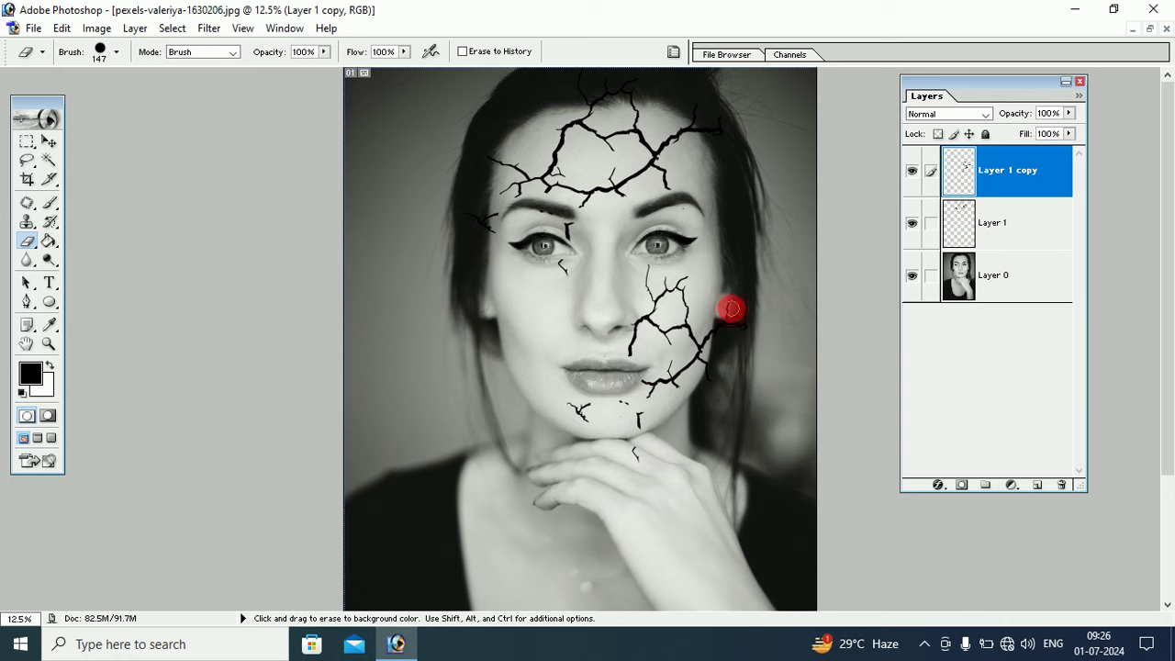
mouse_move(732, 308)
mouse_down()
mouse_move(748, 330)
mouse_move(704, 451)
mouse_move(632, 456)
mouse_move(612, 446)
mouse_move(653, 422)
mouse_move(585, 404)
mouse_move(566, 414)
mouse_move(627, 402)
mouse_move(577, 398)
mouse_move(541, 374)
mouse_move(523, 391)
mouse_move(619, 300)
mouse_move(656, 302)
mouse_move(634, 323)
mouse_move(394, 322)
mouse_move(259, 300)
mouse_move(425, 321)
mouse_move(664, 380)
mouse_move(594, 314)
mouse_move(554, 308)
mouse_move(559, 260)
mouse_move(32, 147)
mouse_up()
With the Move tool active, select Layer 0 in the Layers palette
click(48, 142)
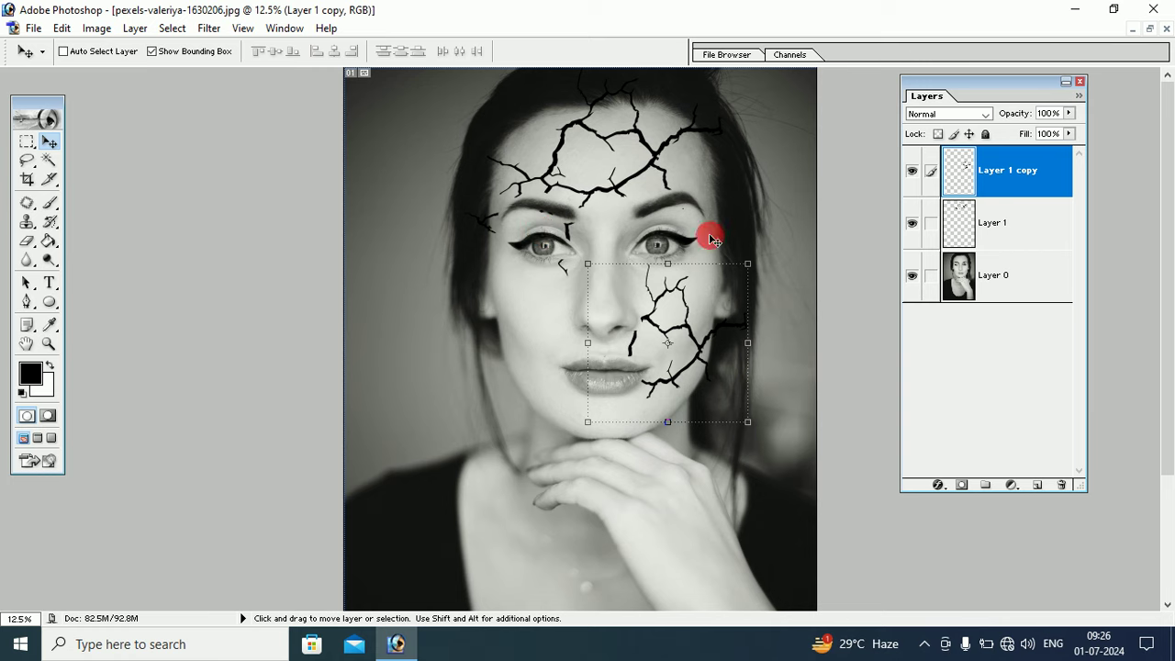
click(1010, 275)
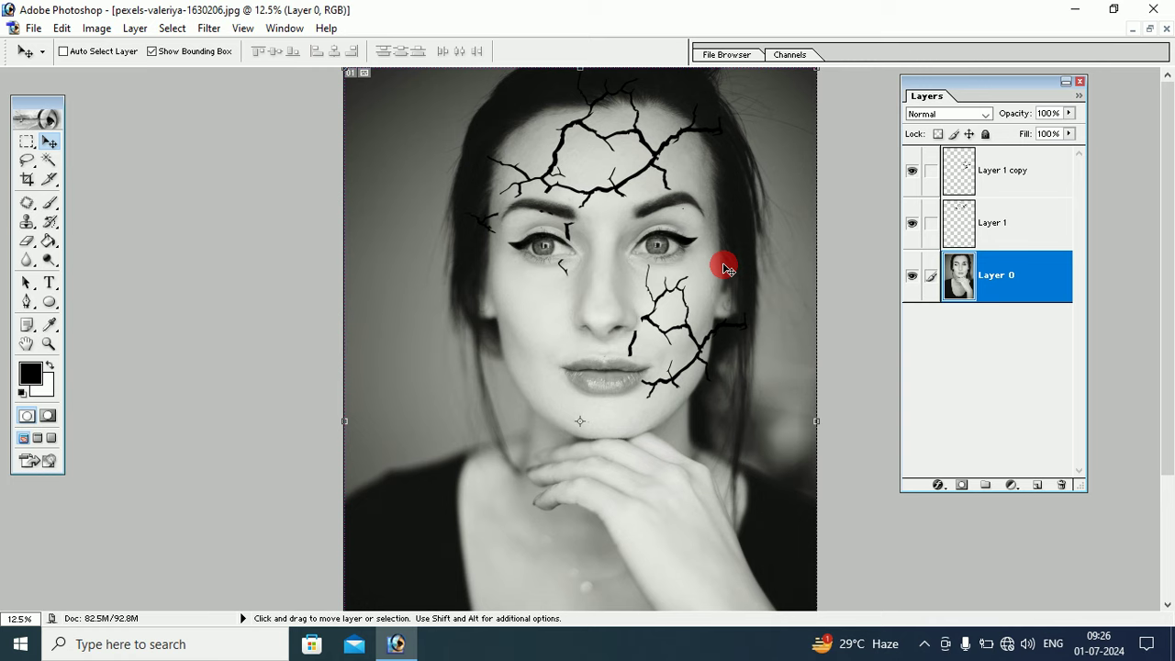